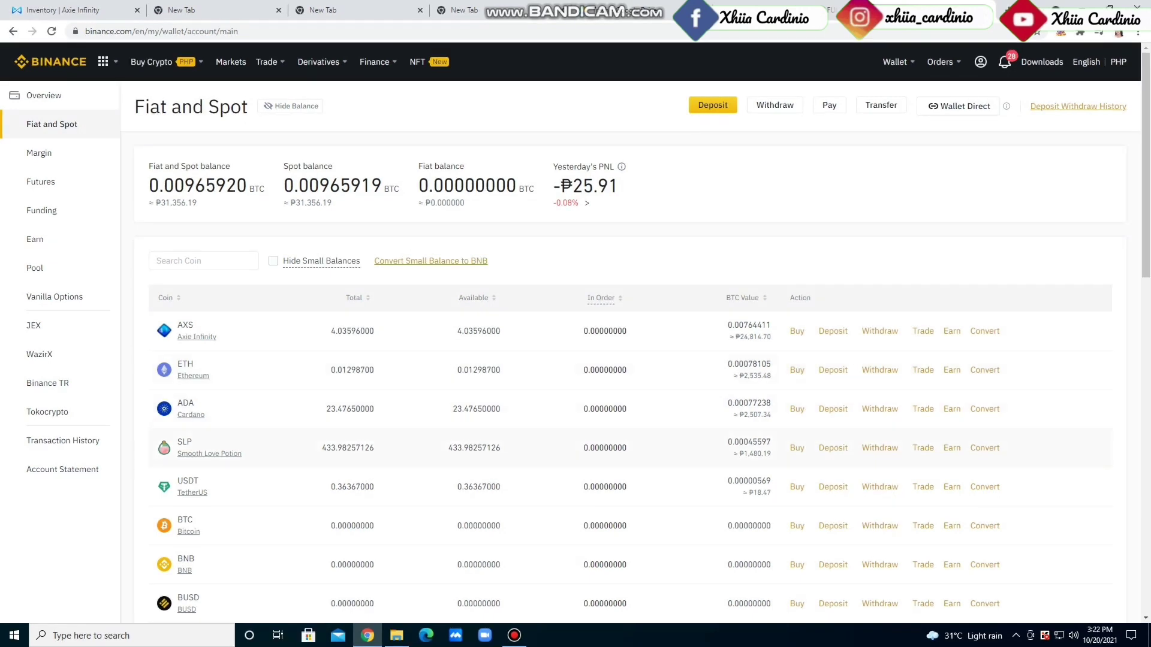
# Open Binance's SLP deposit page on the RON Ronin network, with the Ronin Wallet alongside
pyautogui.click(834, 448)
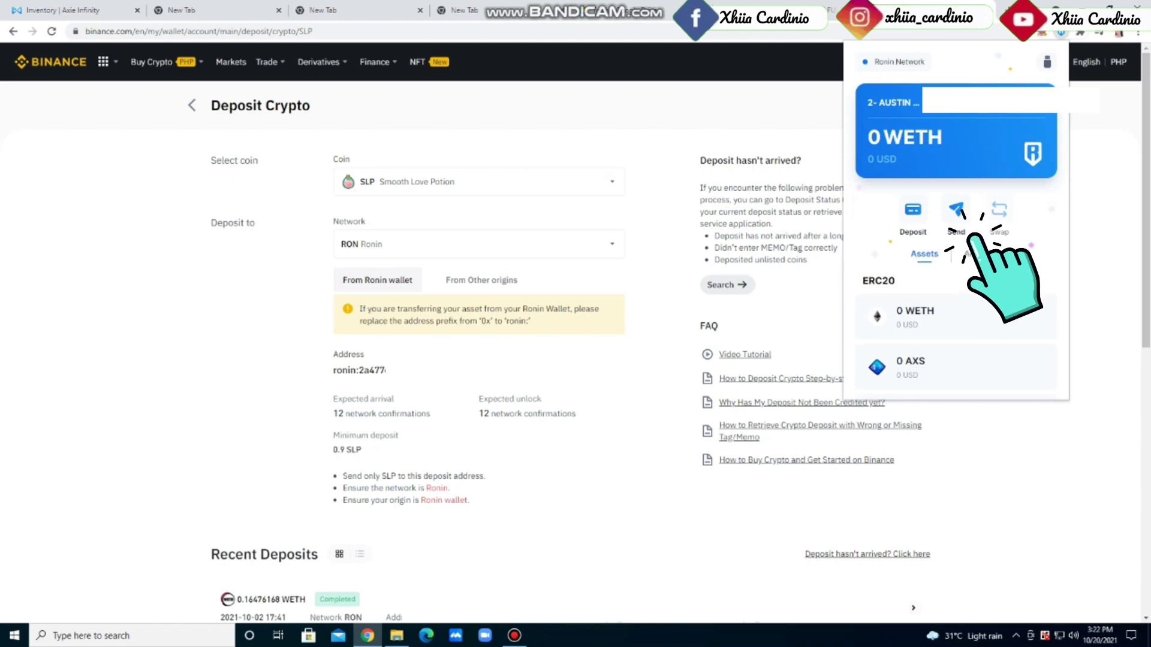
# Send the full 9167 SLP from Ronin Wallet to the copied Binance deposit address
pyautogui.click(956, 213)
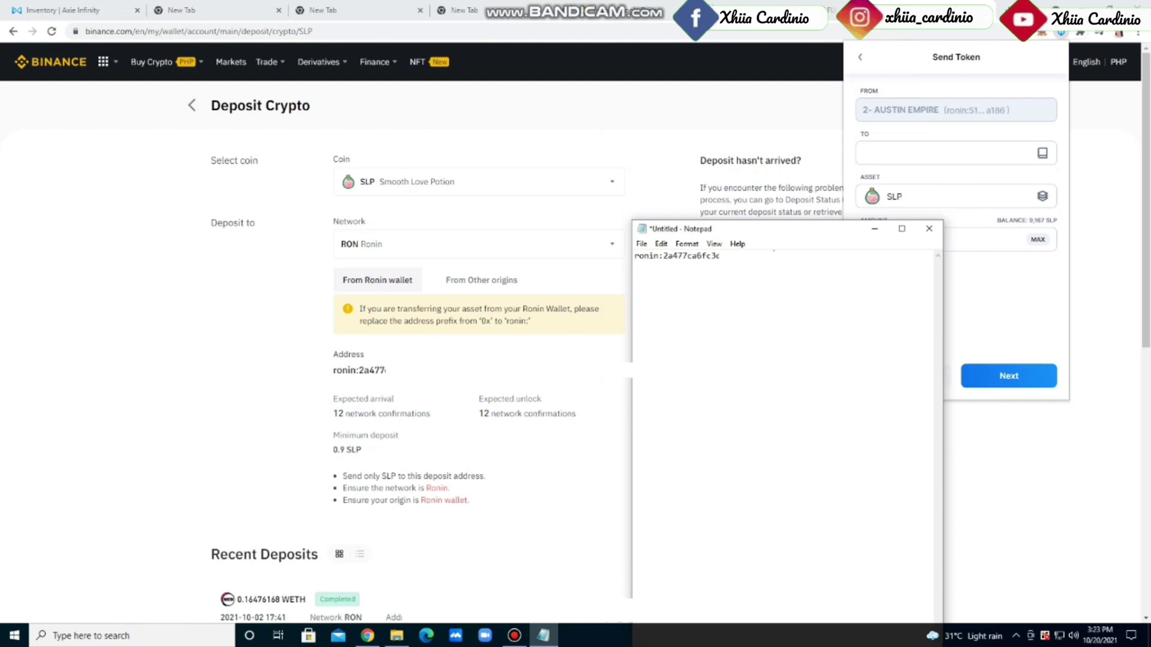
pyautogui.hotkey('ctrl', 'a')
pyautogui.rightClick(741, 273)
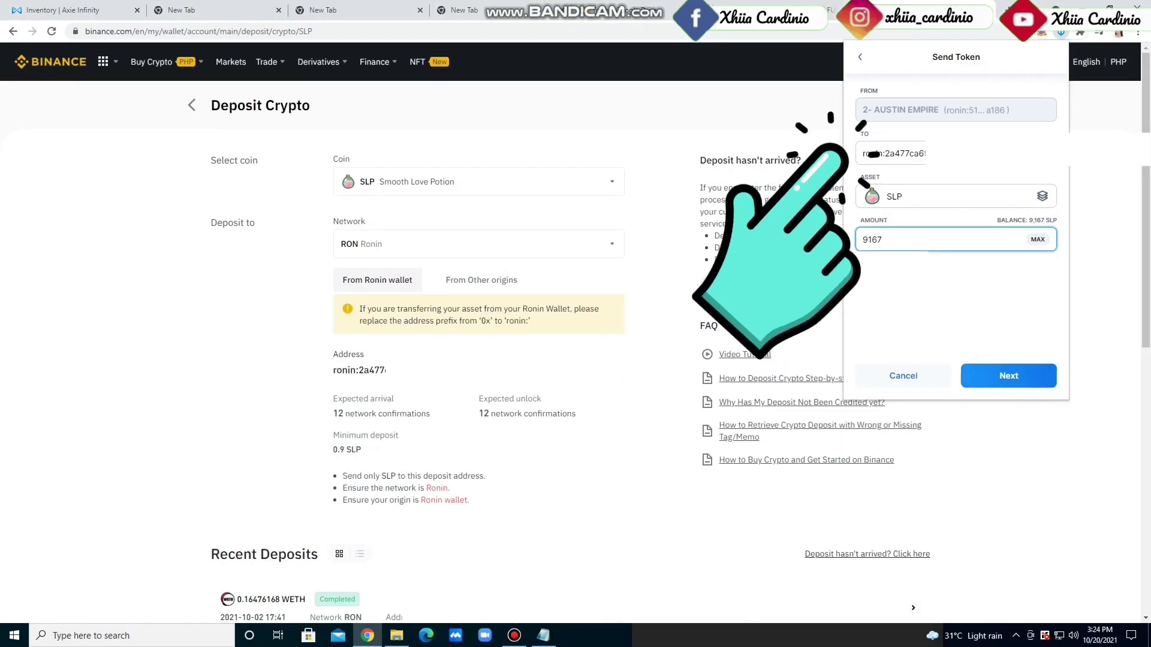
pyautogui.press('Return')
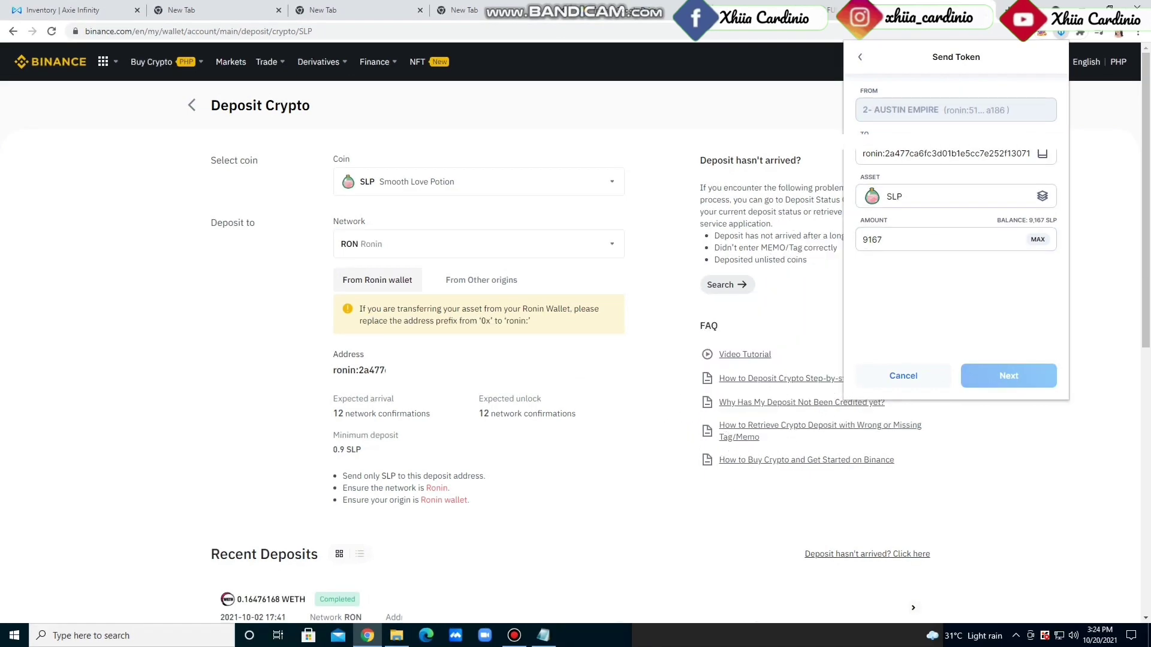
pyautogui.press('Return')
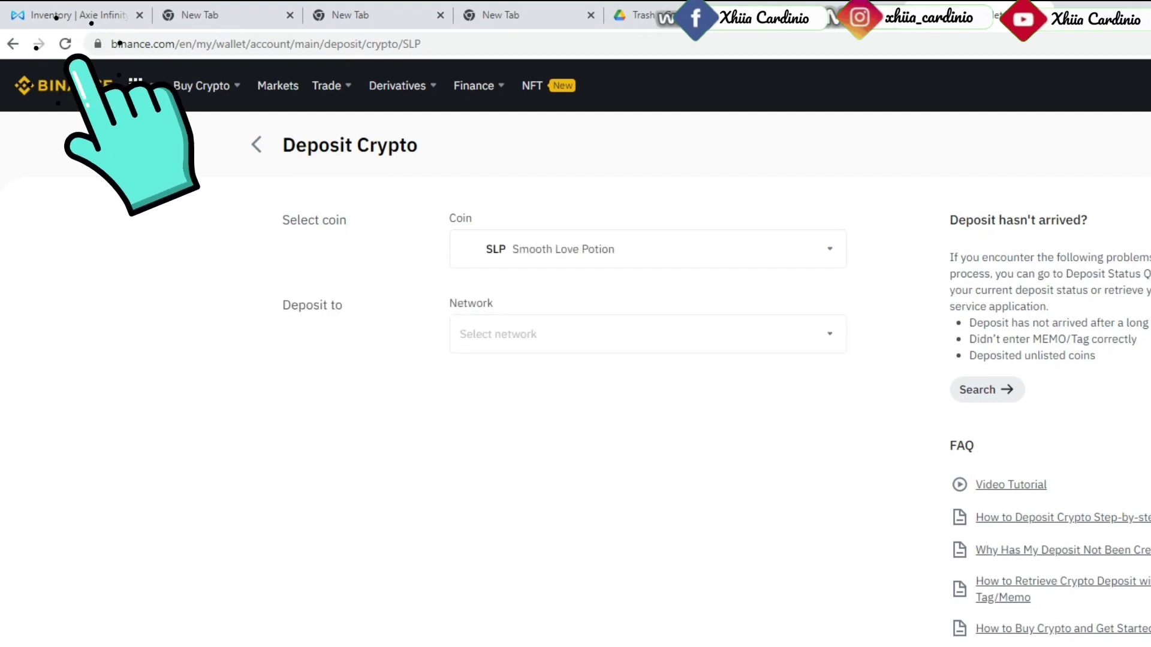
# Scroll the Deposit Crypto page, then return to the Fiat and Spot coin list
pyautogui.scroll(-1, 576, 359)
pyautogui.scroll(-3, 576, 360)
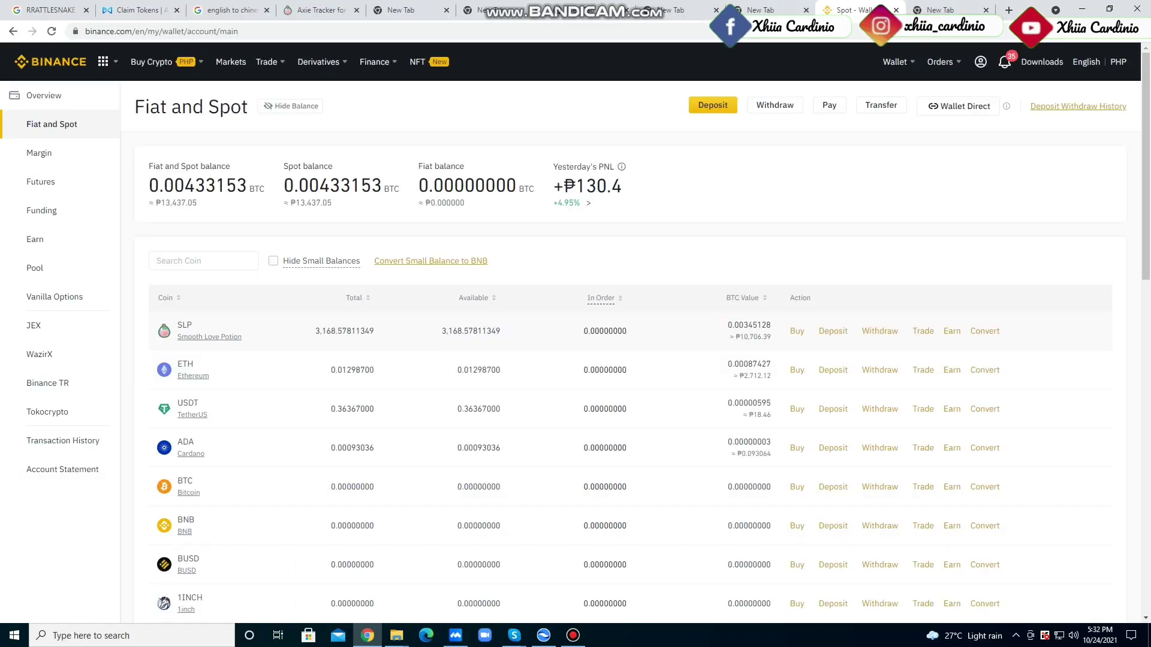
# Convert 1830 SLP to 111.724245 XRP and check the conversion status
pyautogui.click(984, 329)
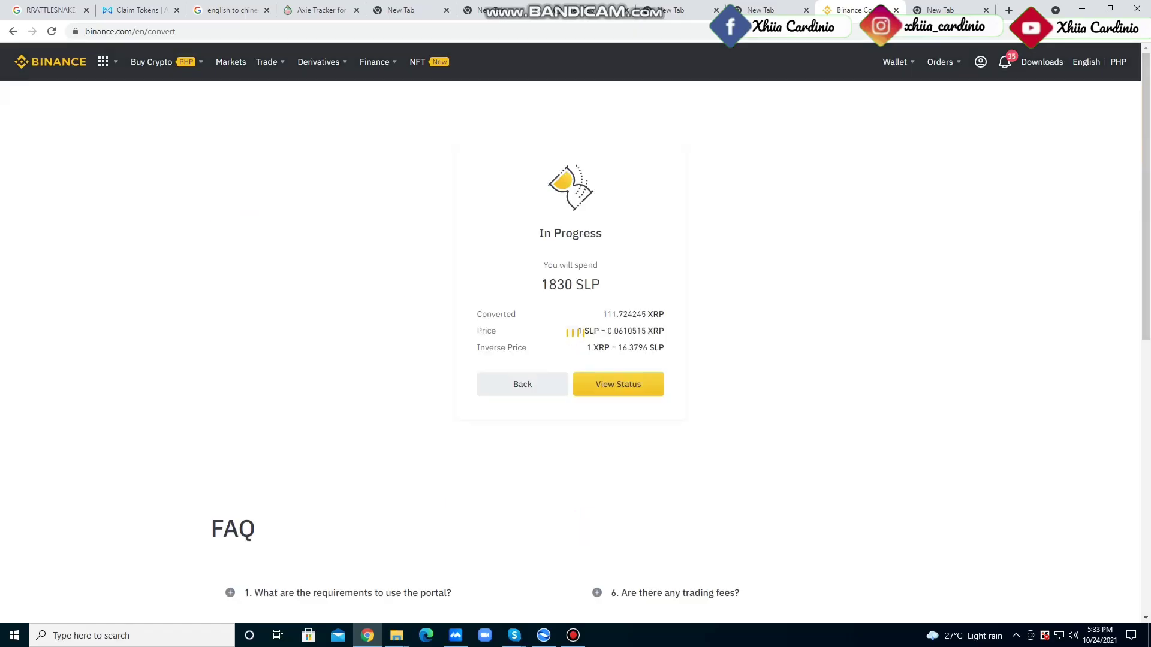
pyautogui.click(618, 384)
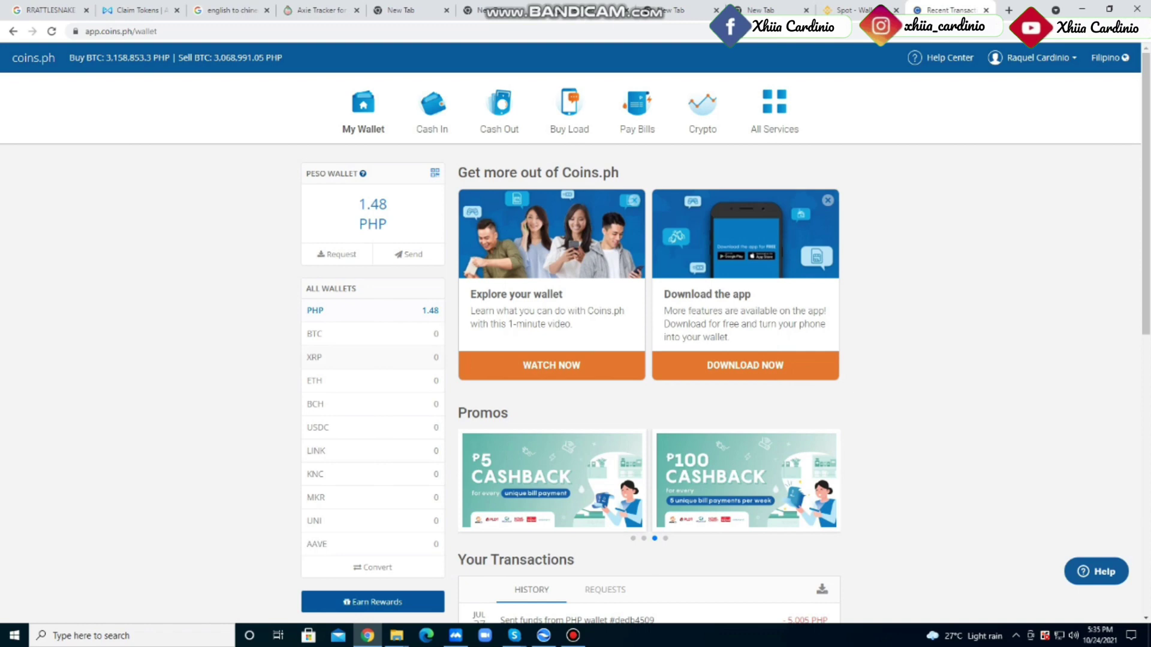
# Open the Coins.ph XRP wallet to reveal its address and destination tag
pyautogui.click(365, 360)
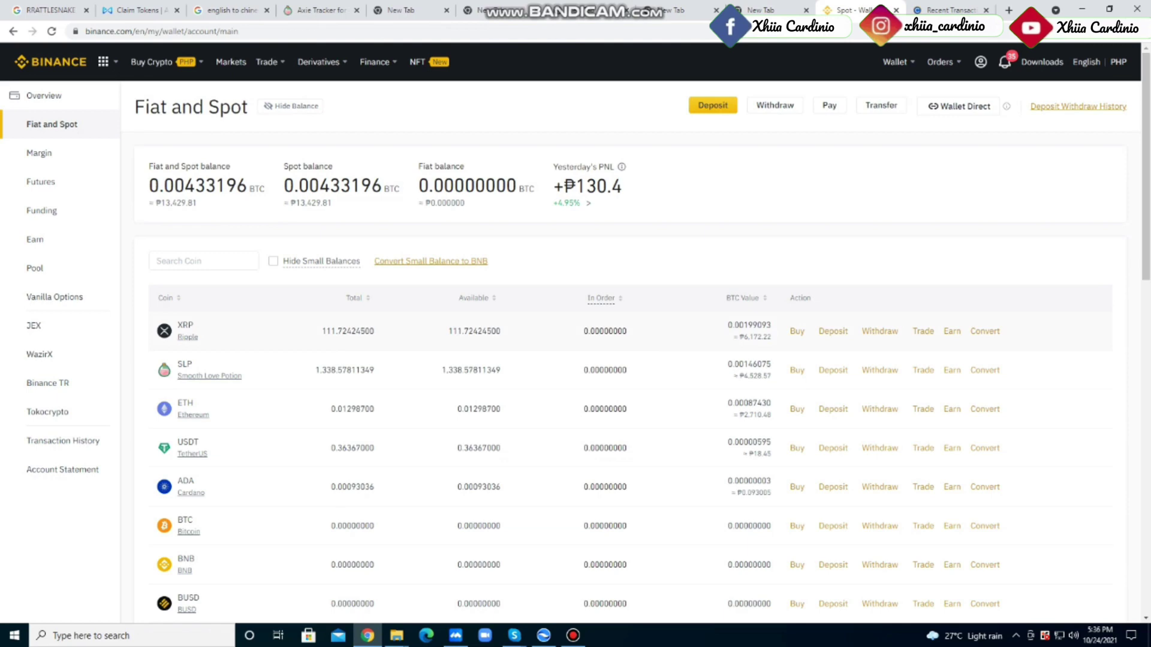
# Open Binance's XRP withdrawal on the XRP Ripple network and copy the Coins.ph wallet address
pyautogui.click(880, 331)
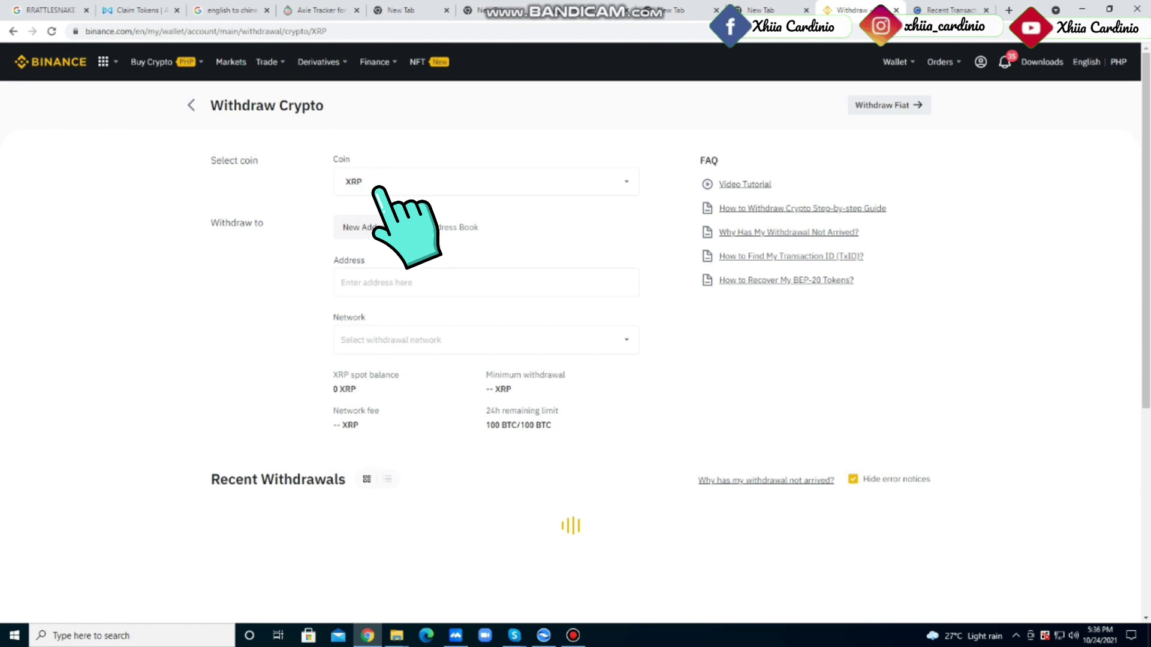
pyautogui.click(431, 282)
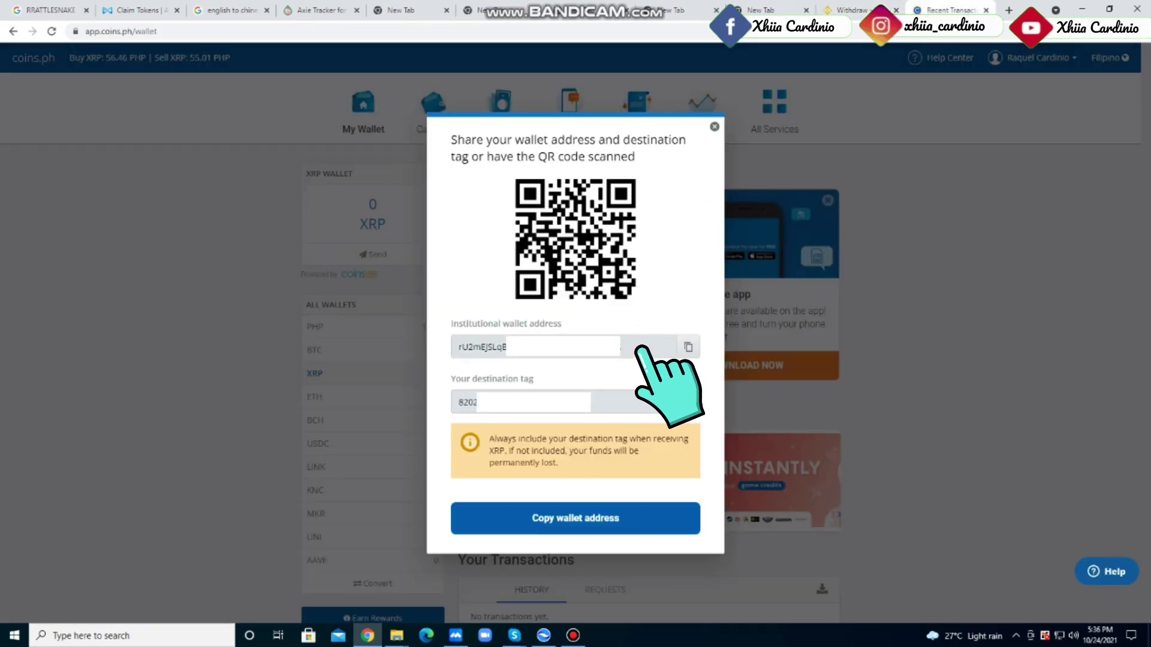
pyautogui.click(688, 347)
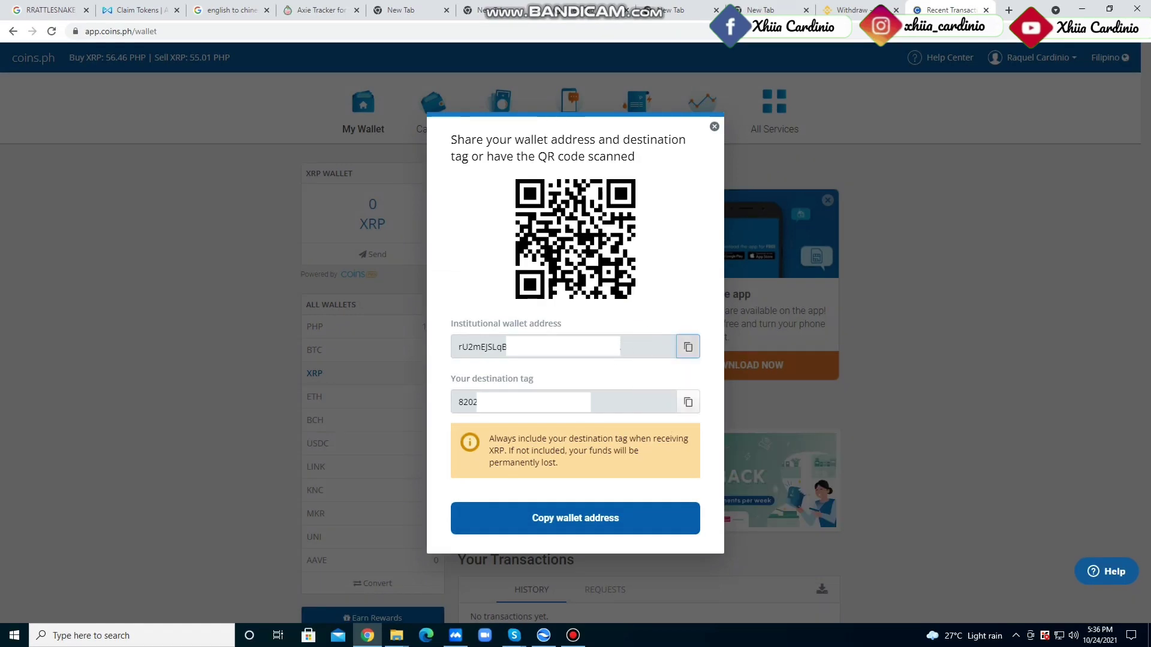
pyautogui.hotkey('ctrl', 'shift', 'Tab')
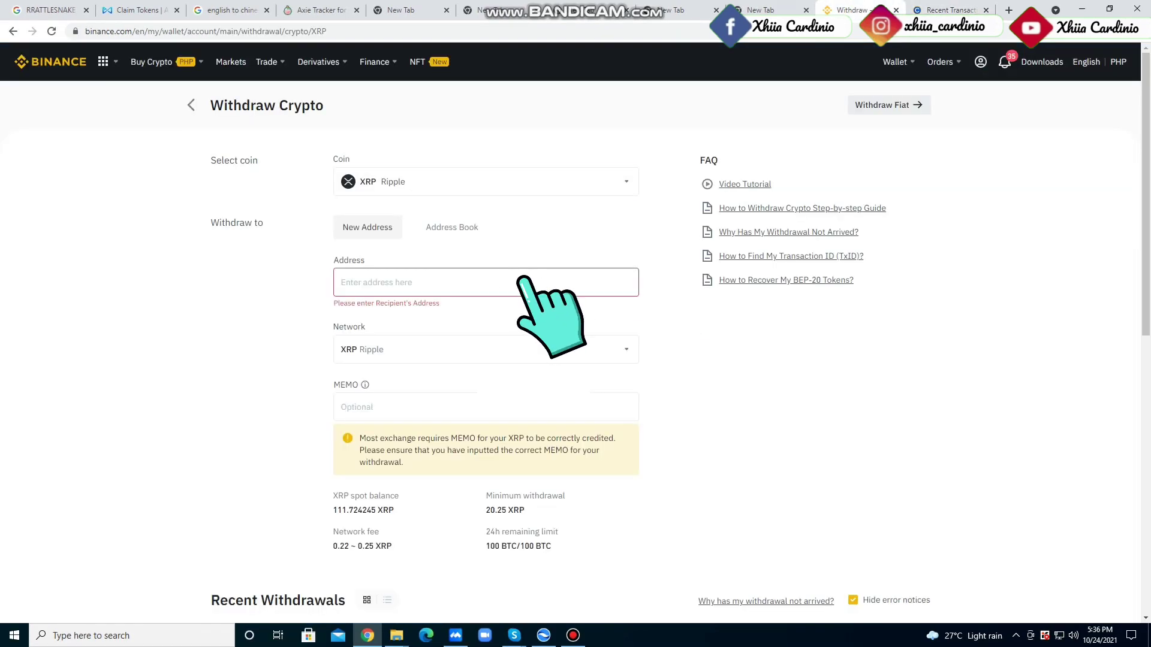
# Paste the Coins.ph address as recipient and its destination tag as the memo
pyautogui.rightClick(374, 280)
pyautogui.click(395, 374)
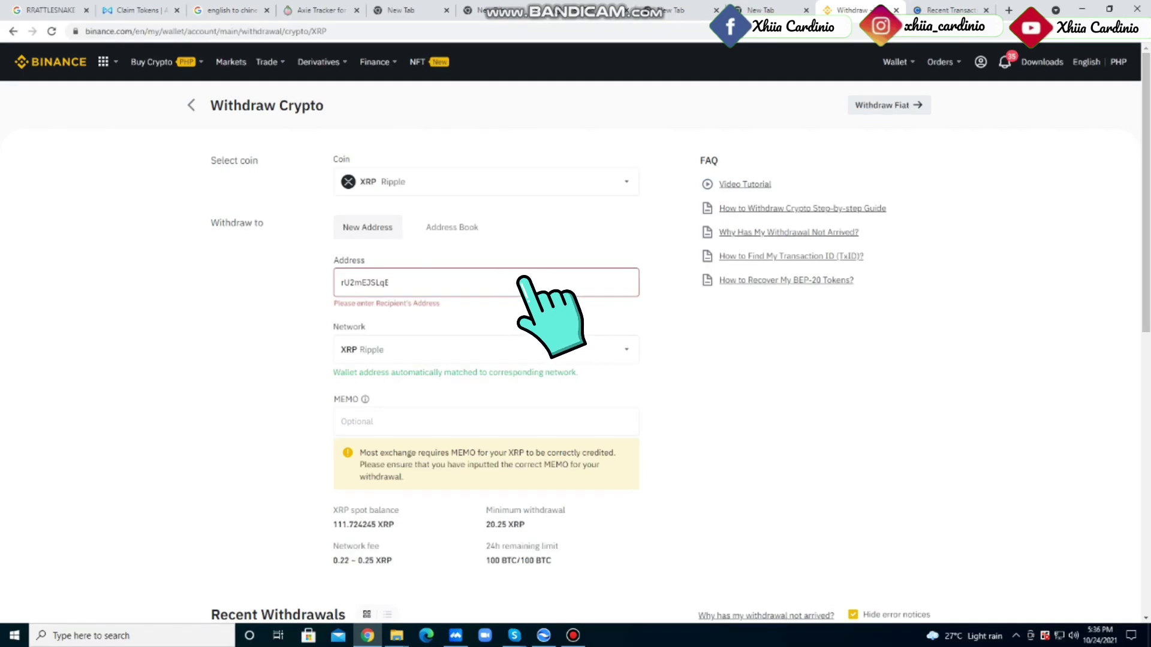
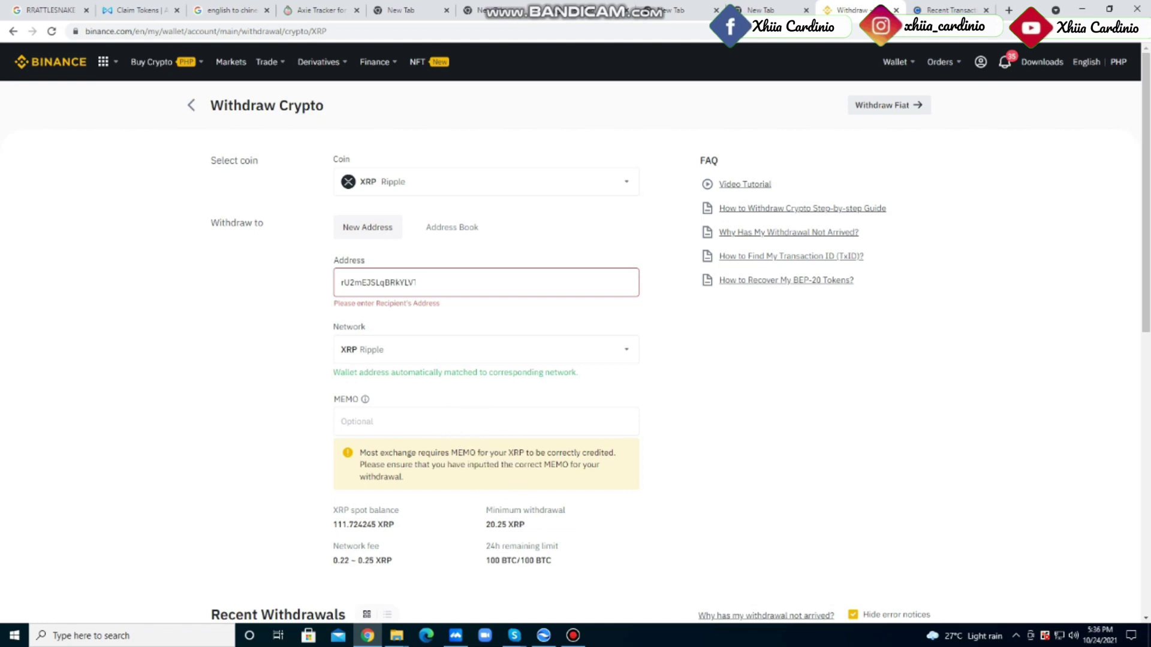
pyautogui.hotkey('ctrl', 'Tab')
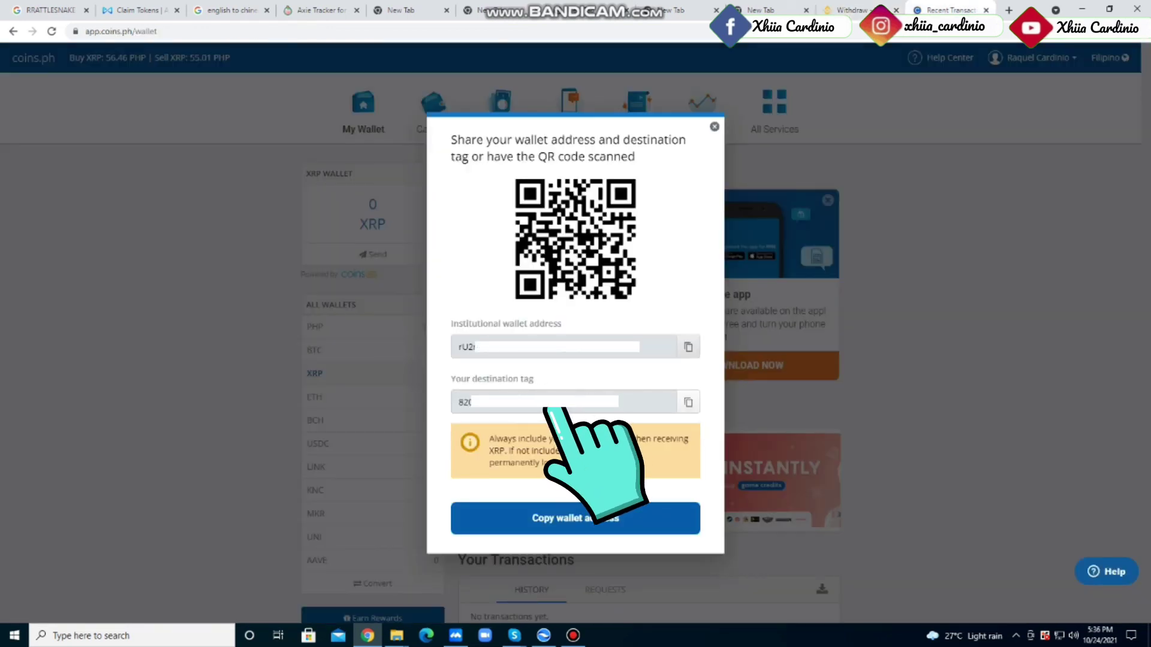
pyautogui.hotkey('ctrl', 'shift', 'Tab')
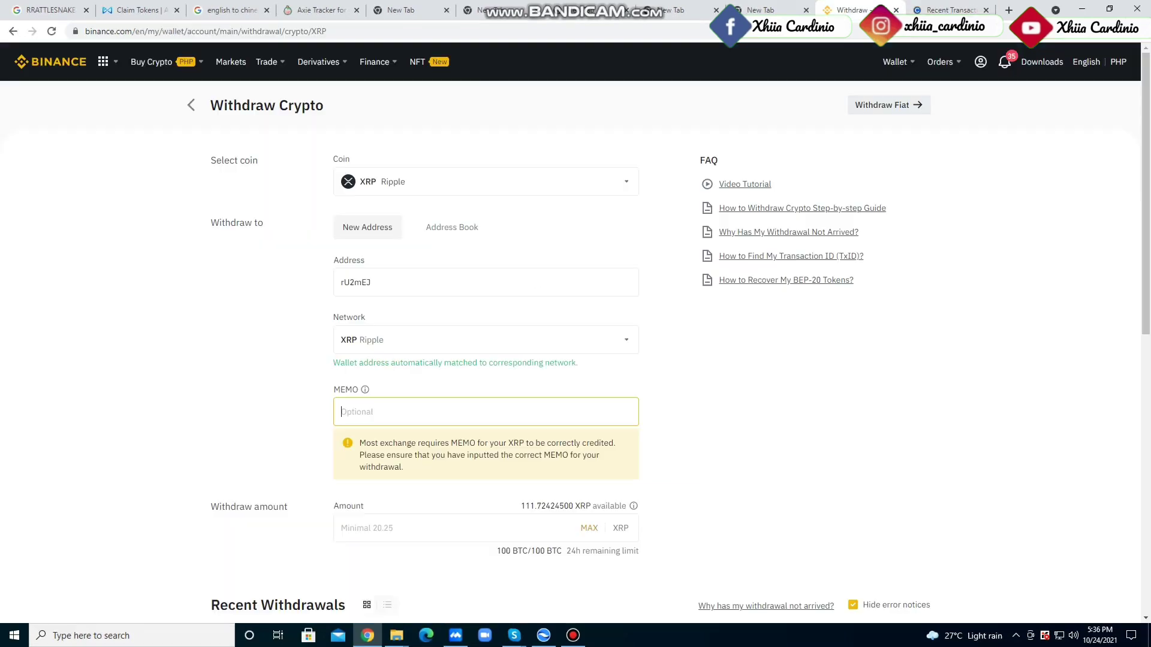
pyautogui.rightClick(390, 413)
pyautogui.click(419, 510)
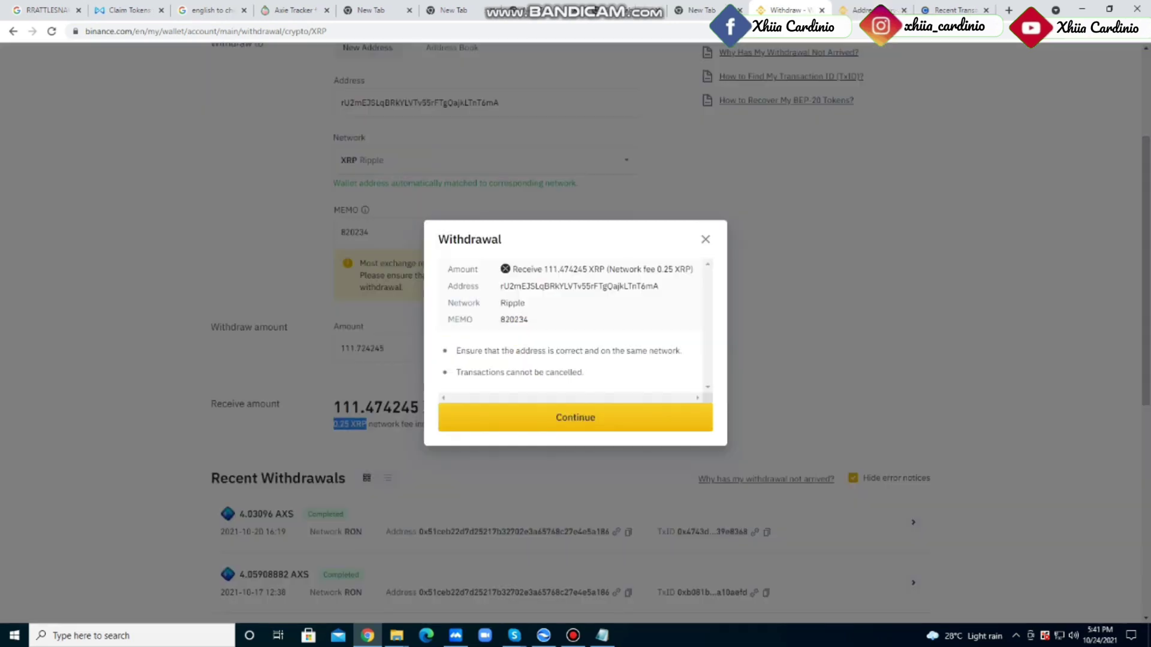
# Confirm and verify the withdrawal so 111.474245 XRP reaches Coins.ph
pyautogui.press('Return')
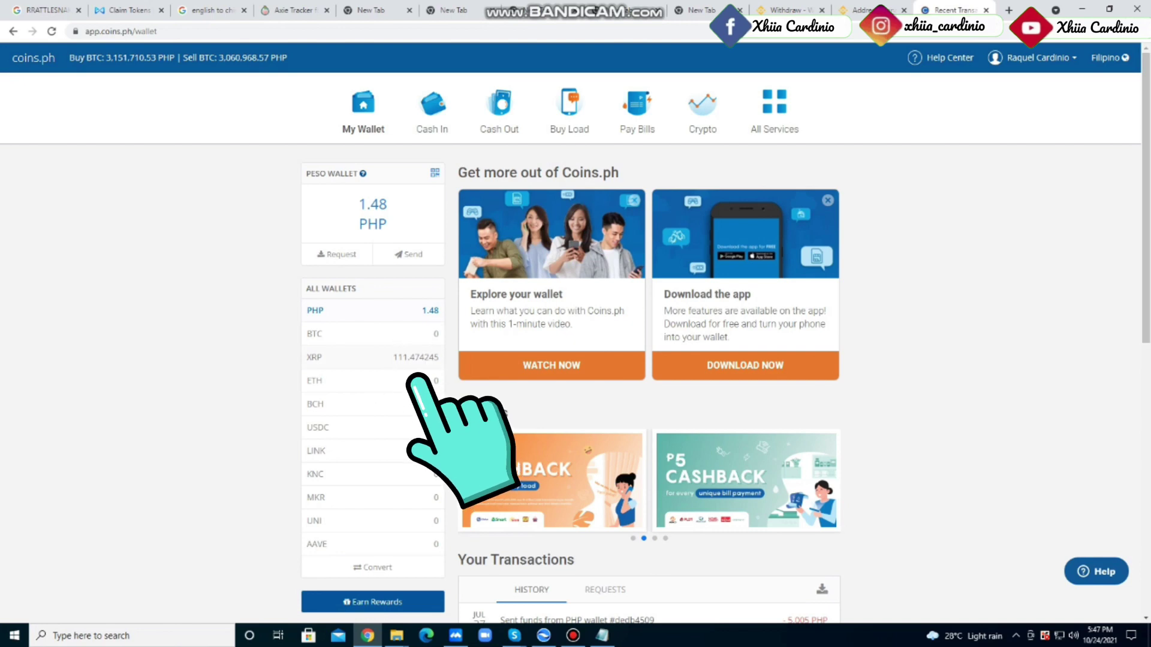
# Convert 111.474245 XRP to PHP in Coins.ph, receiving 6,112.13 PHP
pyautogui.click(425, 565)
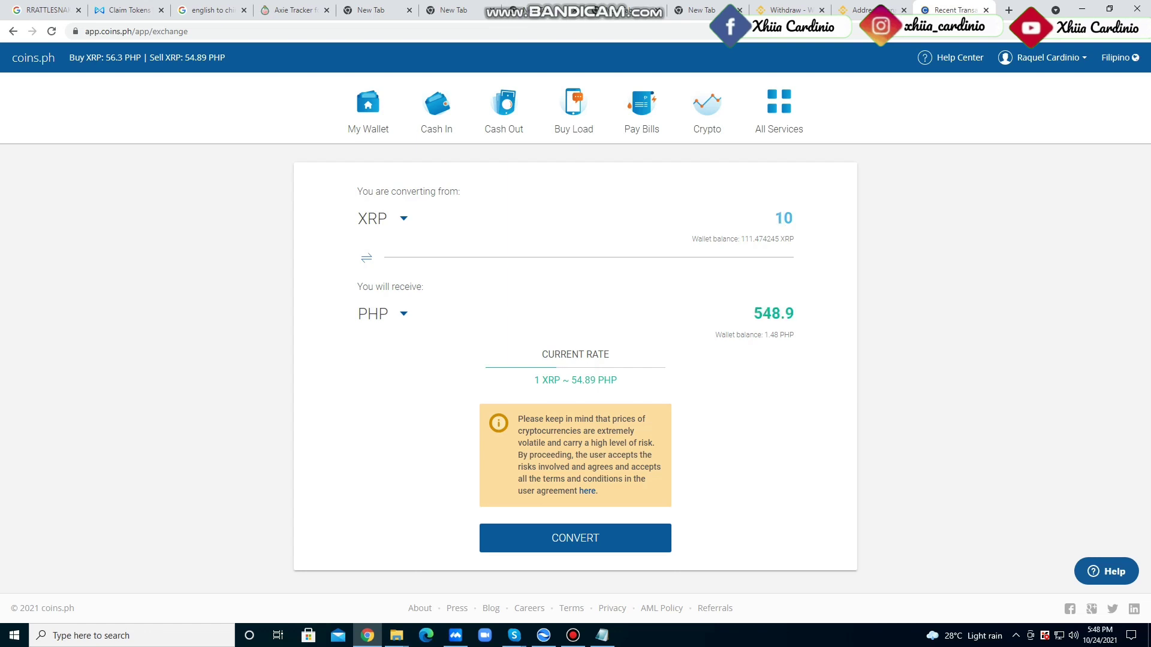
pyautogui.write('1')
pyautogui.press('Delete')
pyautogui.write('.474245')
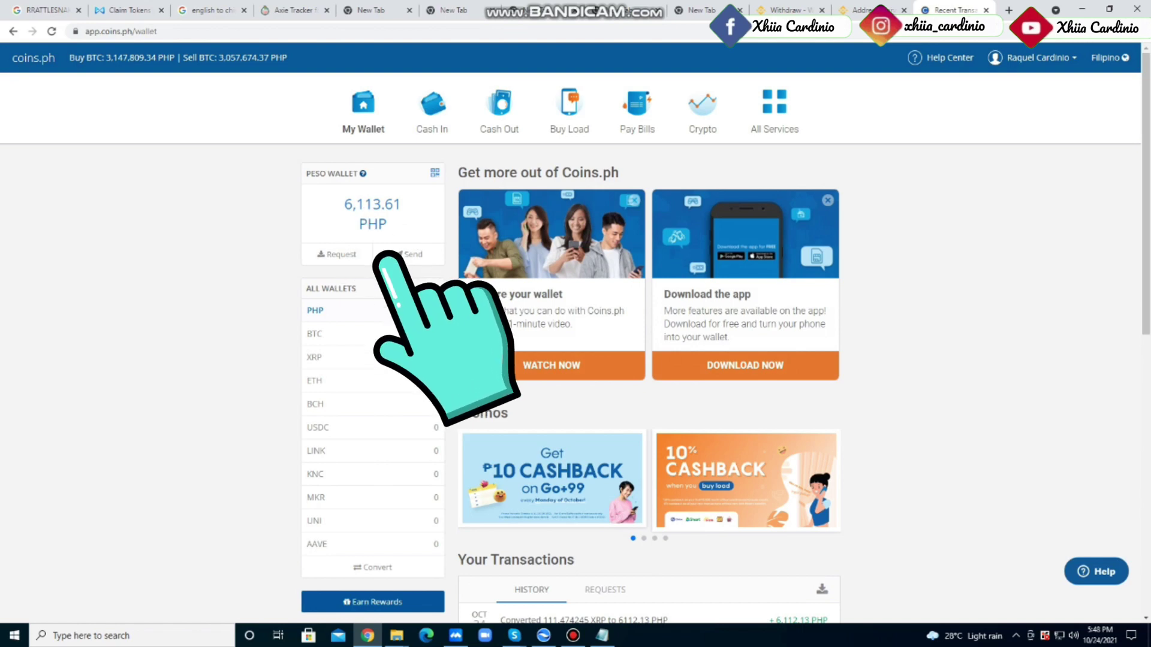
# Reload Coins.ph, open Cash Out, and browse the bank and e-wallet options for GCash
pyautogui.press('F5')
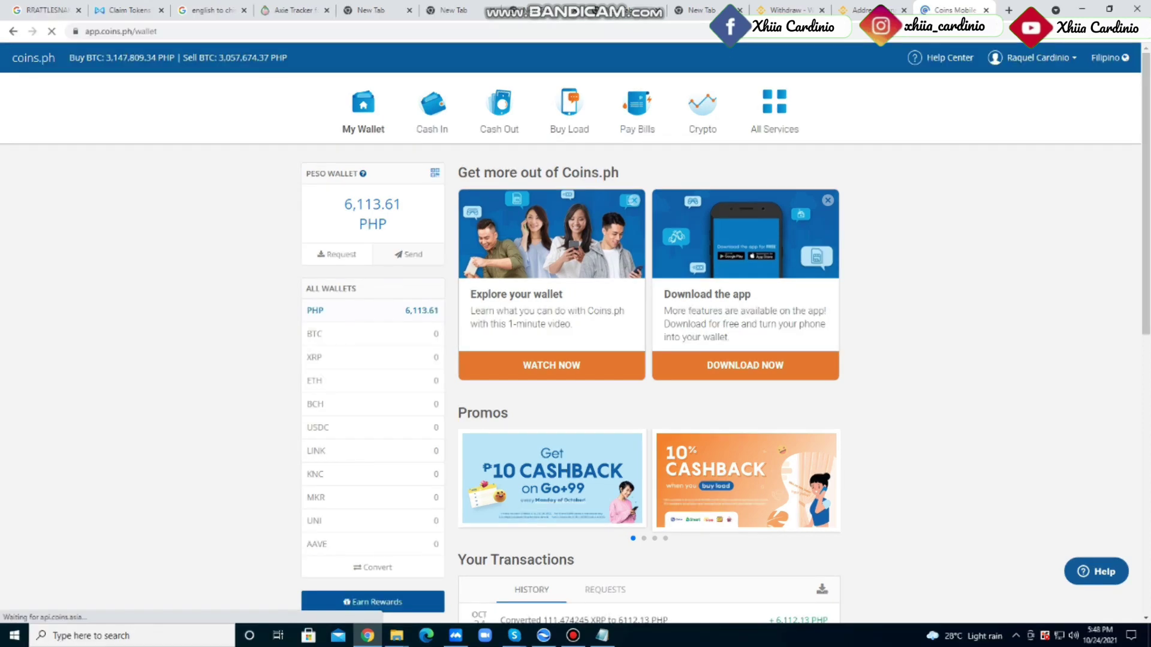
pyautogui.click(499, 108)
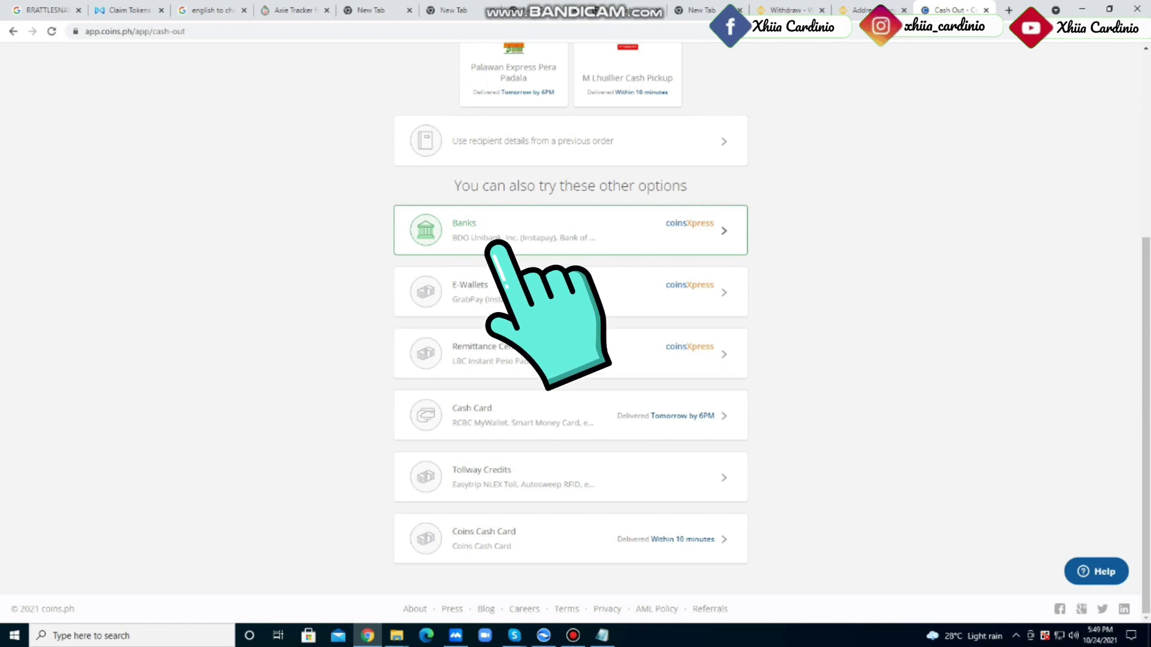
pyautogui.click(499, 246)
pyautogui.click(563, 298)
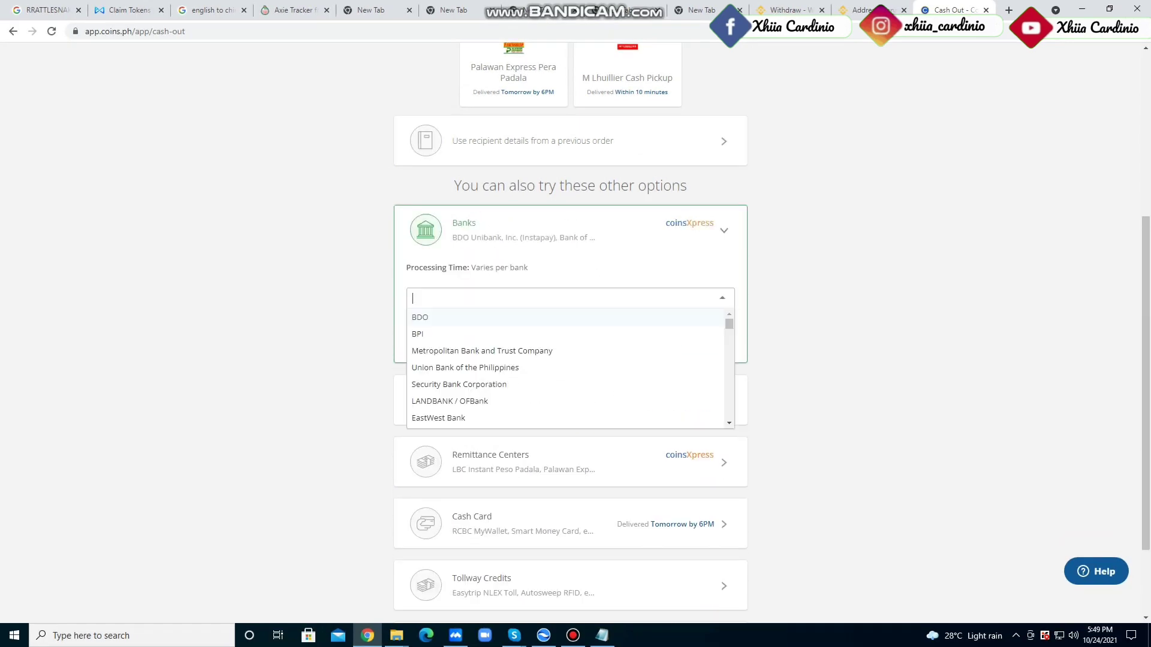
pyautogui.scroll(-5, 566, 369)
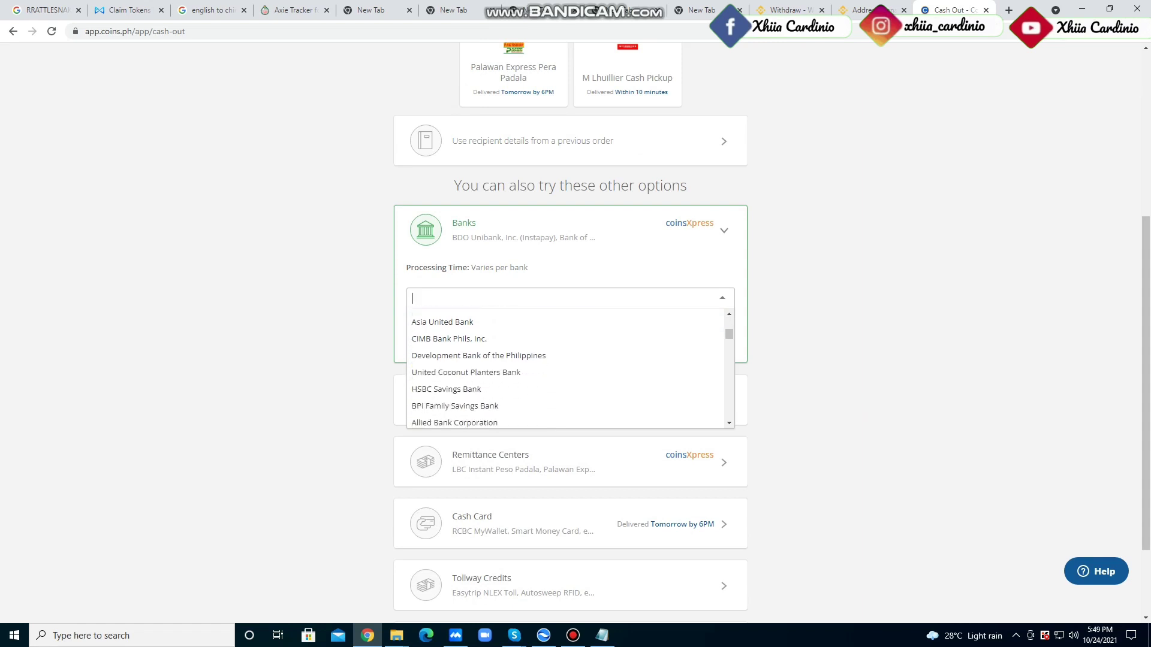
pyautogui.click(741, 400)
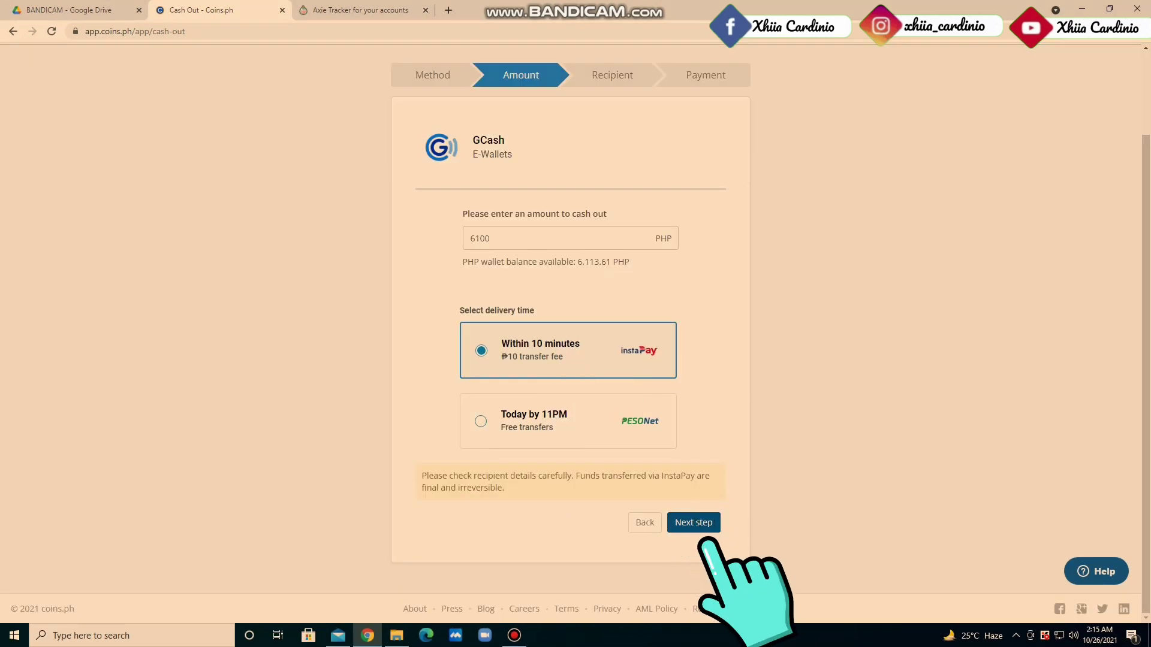
# Continue to the GCash recipient details and enter the account holder's name and mobile numbers
pyautogui.click(694, 522)
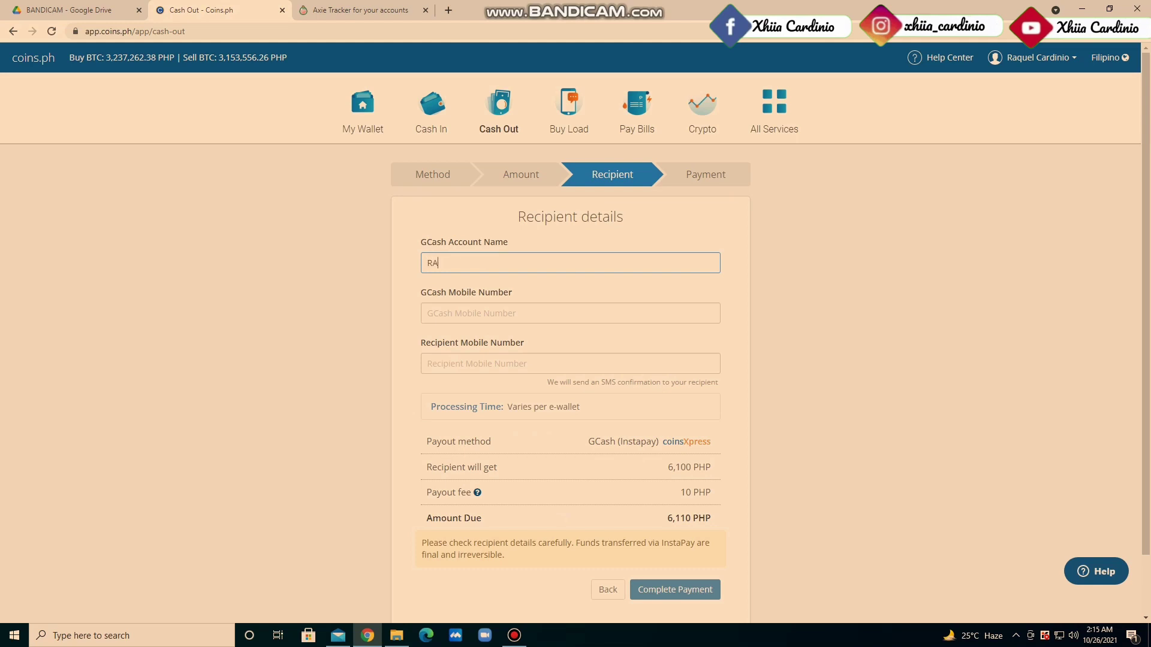
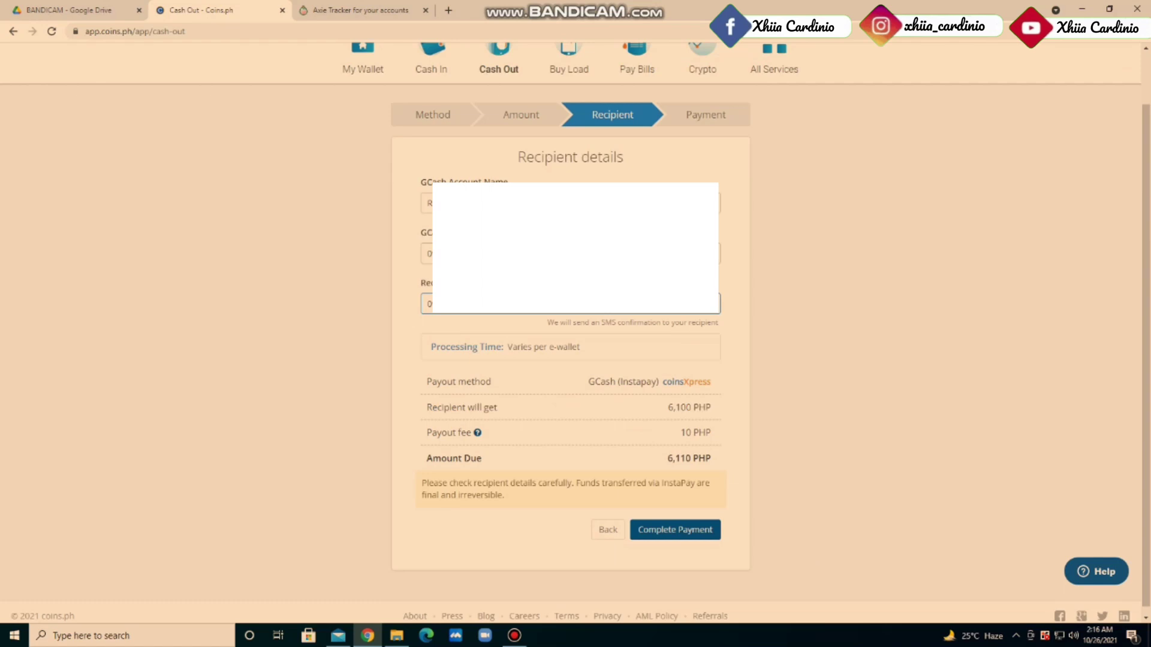
# Pay the 6,110 PHP order from the Peso wallet and review the 6,100 PHP cash-out receipt
pyautogui.click(675, 530)
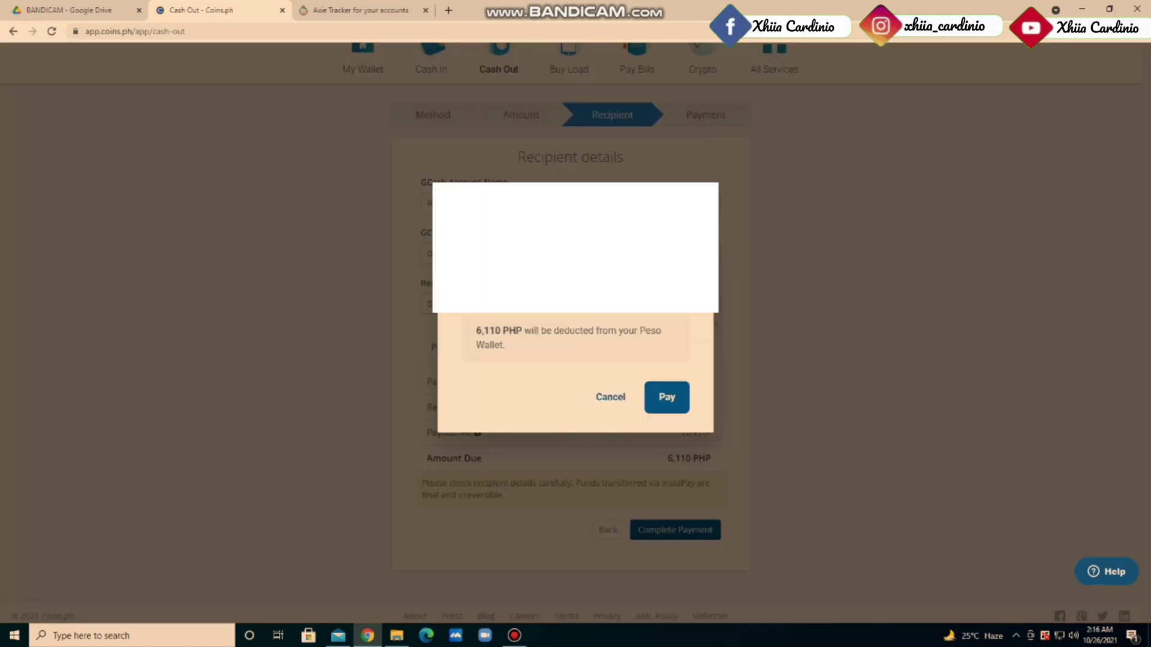
pyautogui.press('Return')
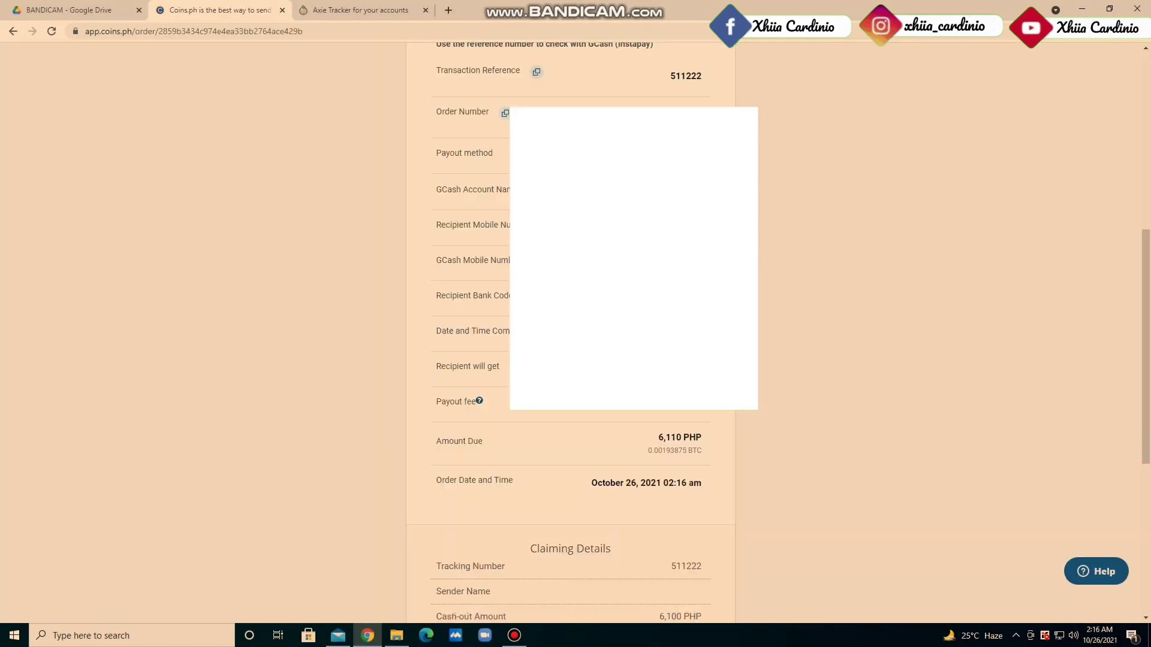
pyautogui.scroll(-2, 575, 335)
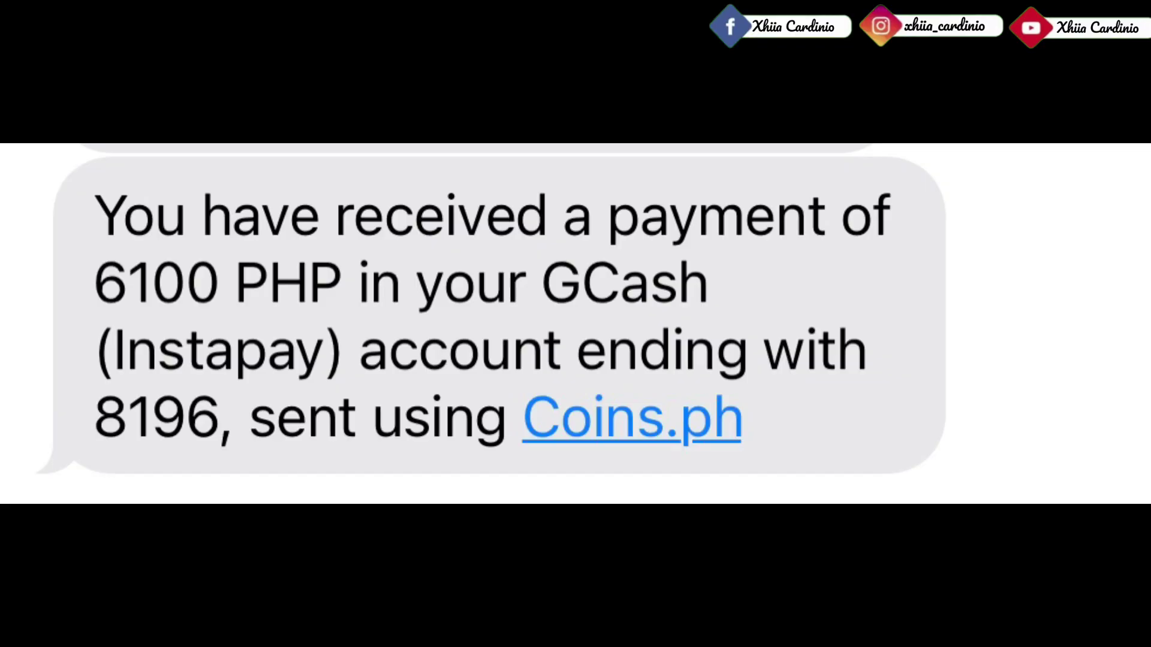